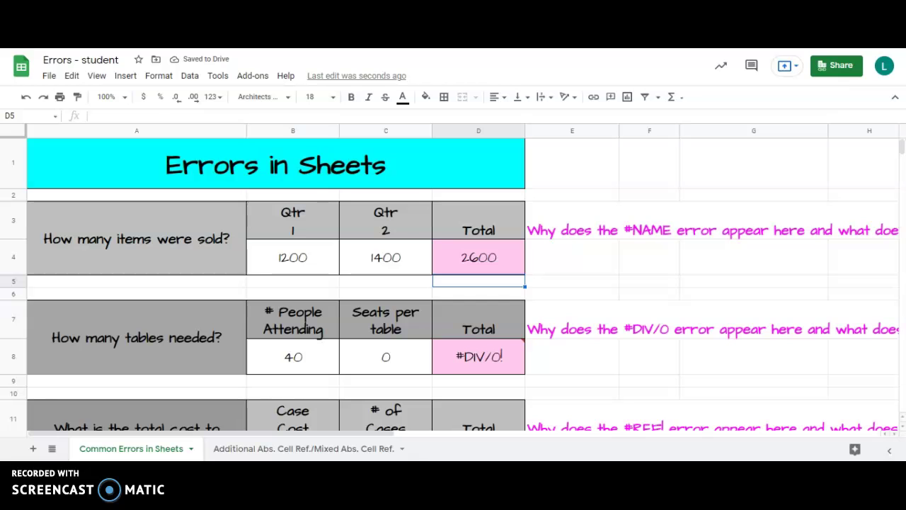
# Enter in E4: "there is no such cell address name C4a-- Sheets doesnt recognize the cell address name--there is an error within the formula cell addresses".
pyautogui.click(570, 265)
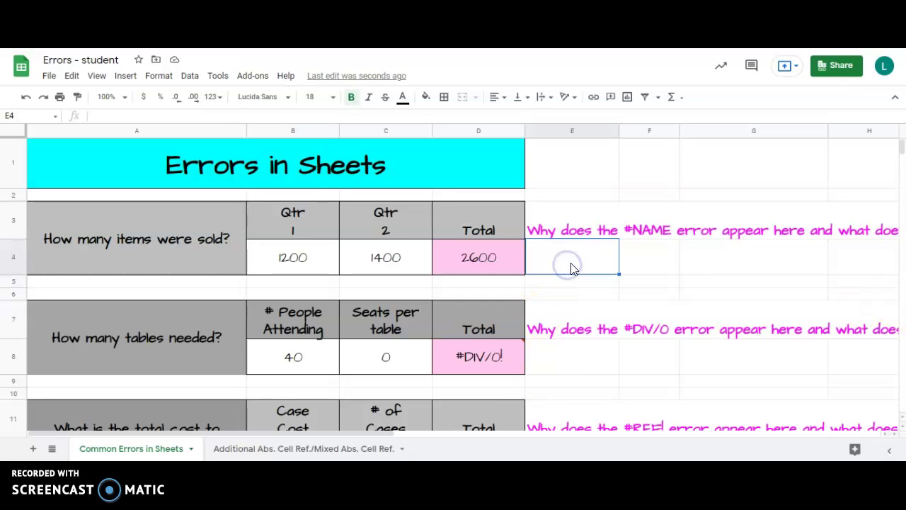
pyautogui.write('there is no such cell address name C4a-- Sheets doesnt recognize the cell address name--there is an error within the formula cell addresses')
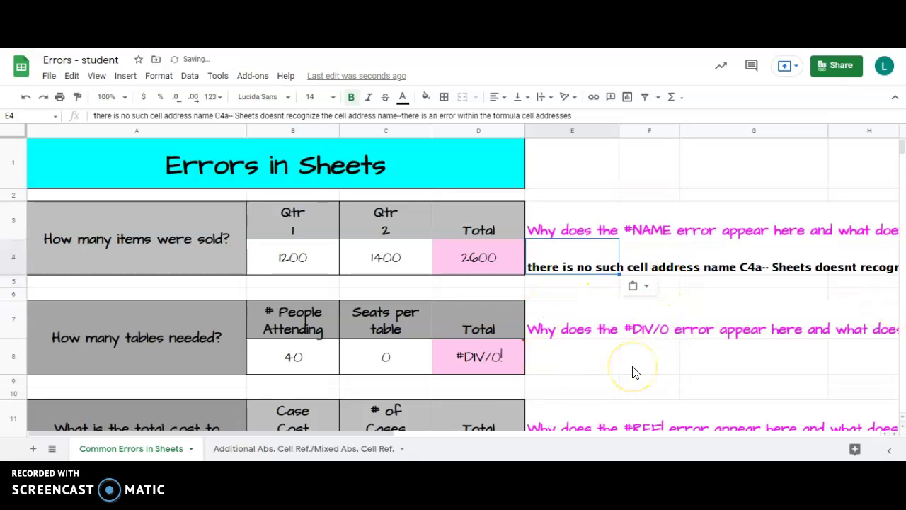
pyautogui.click(457, 377)
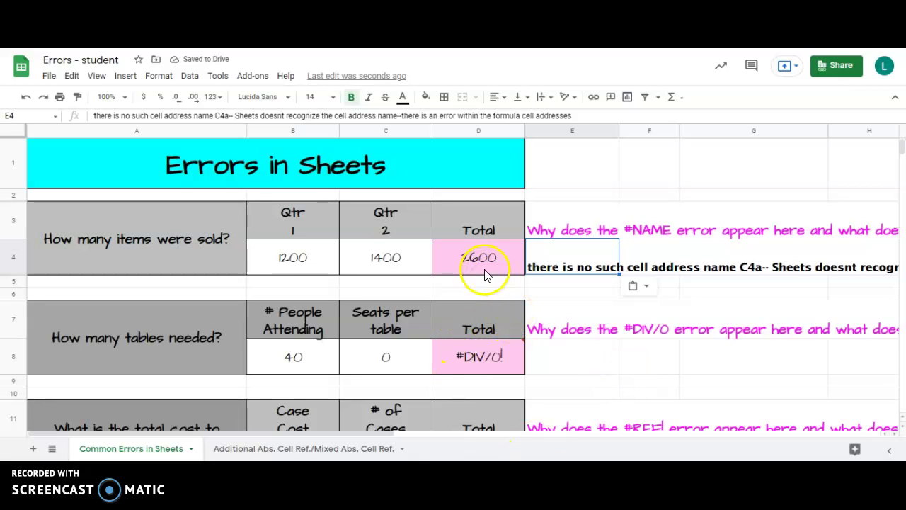
# Check the tables-needed formula in D8, and set the seats per table in C8 to 5.
pyautogui.scroll(-1, 572, 328)
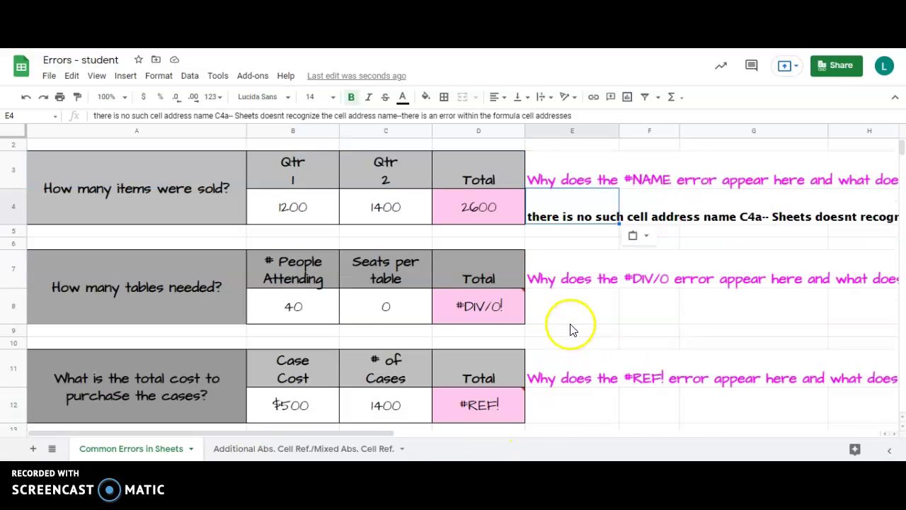
pyautogui.scroll(1, 570, 331)
pyautogui.scroll(-1, 572, 333)
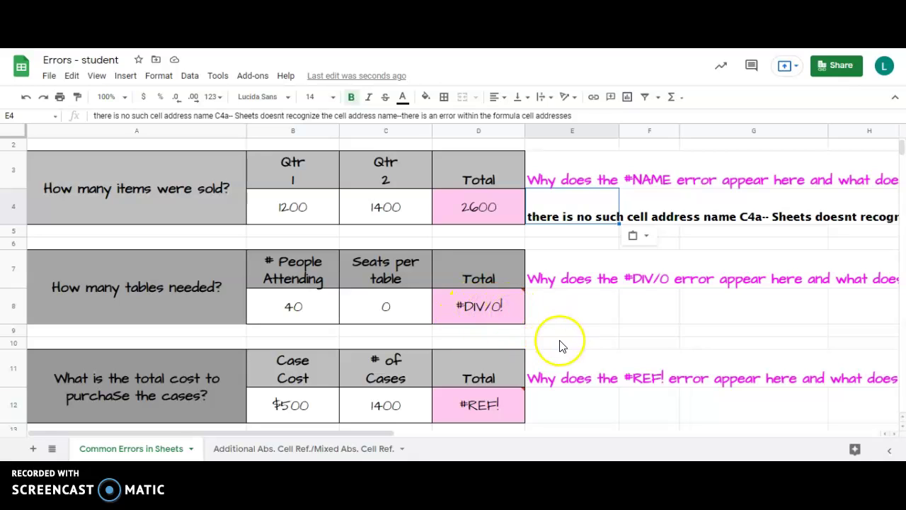
pyautogui.doubleClick(480, 306)
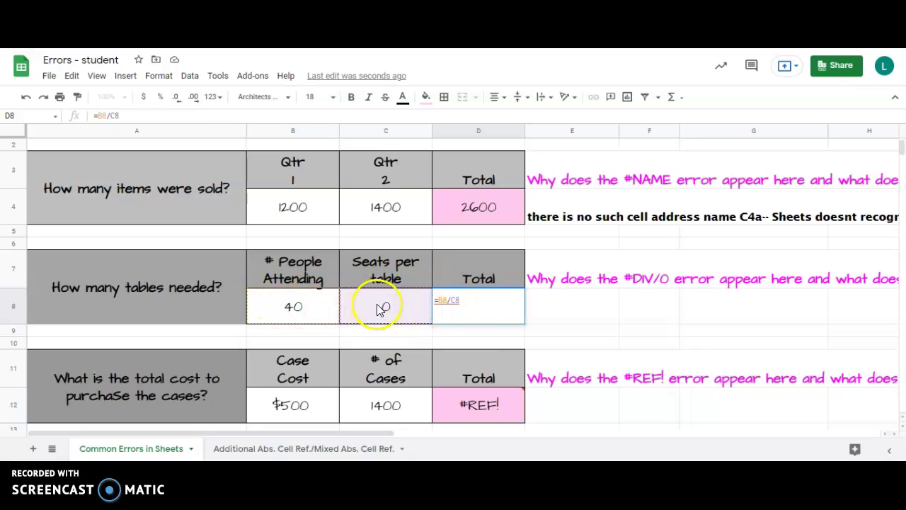
pyautogui.press('Return')
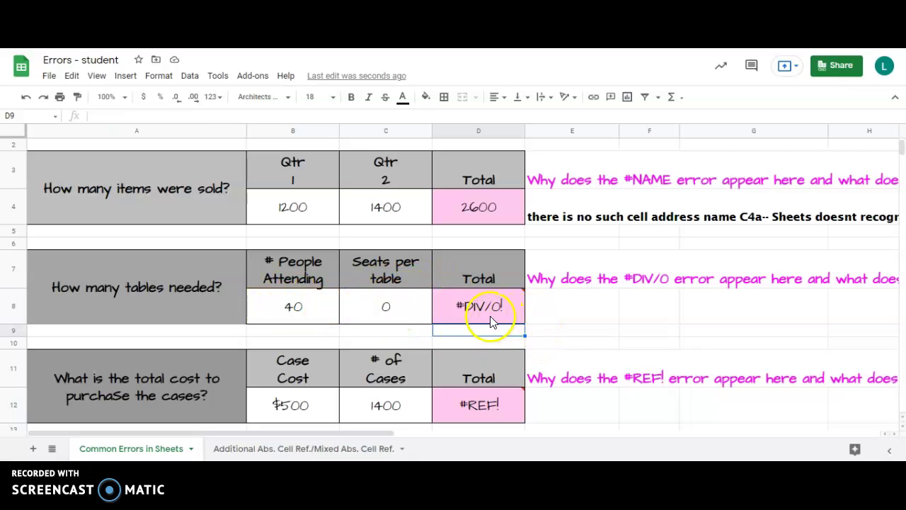
pyautogui.click(398, 313)
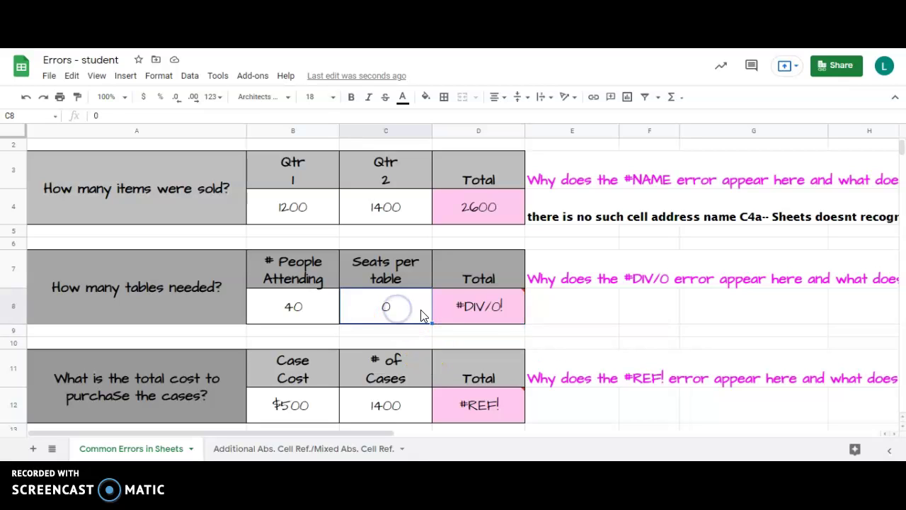
pyautogui.write('5')
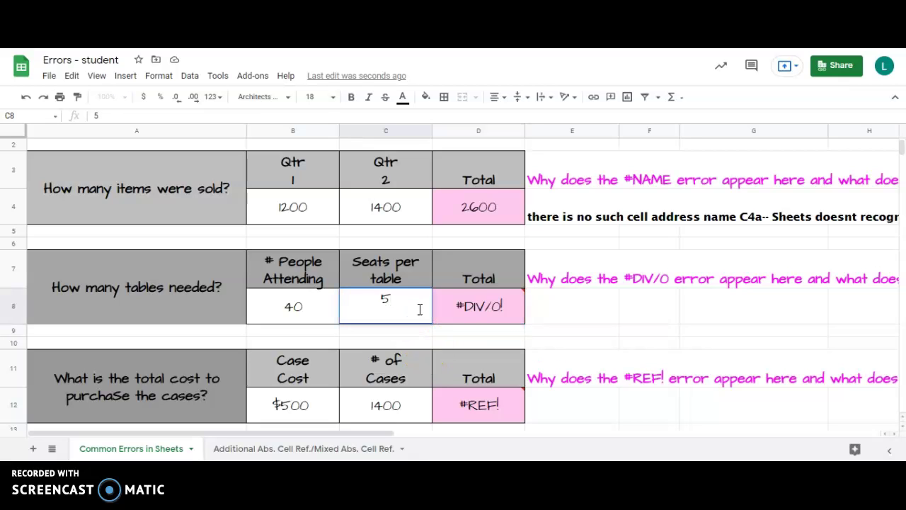
pyautogui.press('Return')
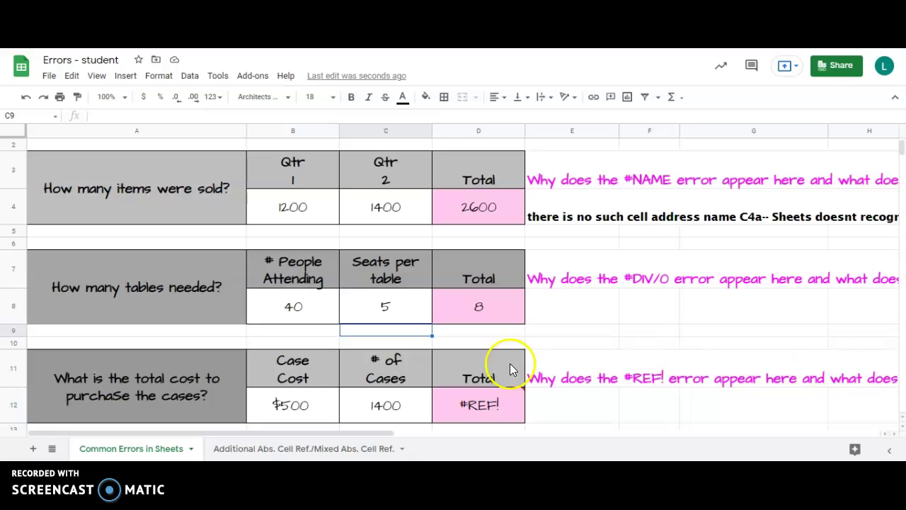
# Answer the #DIV/0 question in E8 with "you cannot divide by 0. change the cell where the 0 is located".
pyautogui.click(550, 312)
pyautogui.write('you cannot divide by 0.  change the cell where the 0 is located')
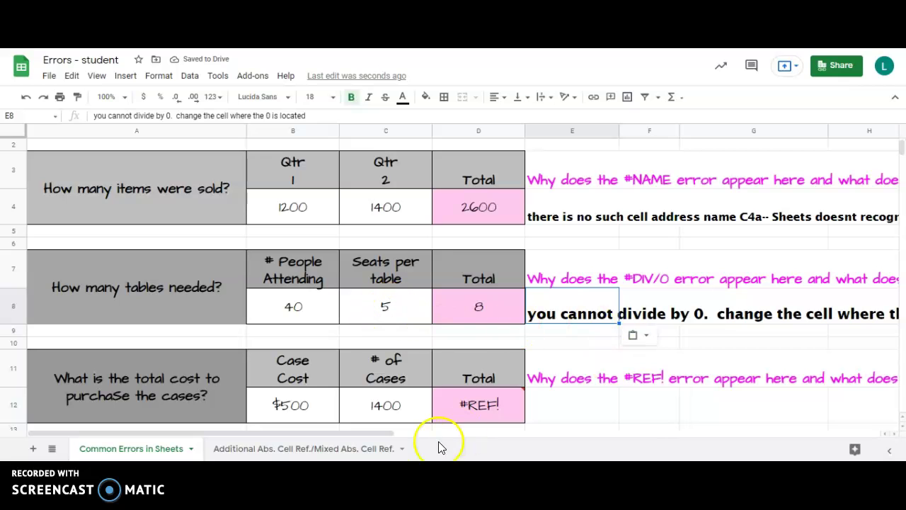
pyautogui.moveTo(351, 432)
pyautogui.mouseDown()
pyautogui.moveTo(497, 433)
pyautogui.moveTo(354, 435)
pyautogui.mouseUp()
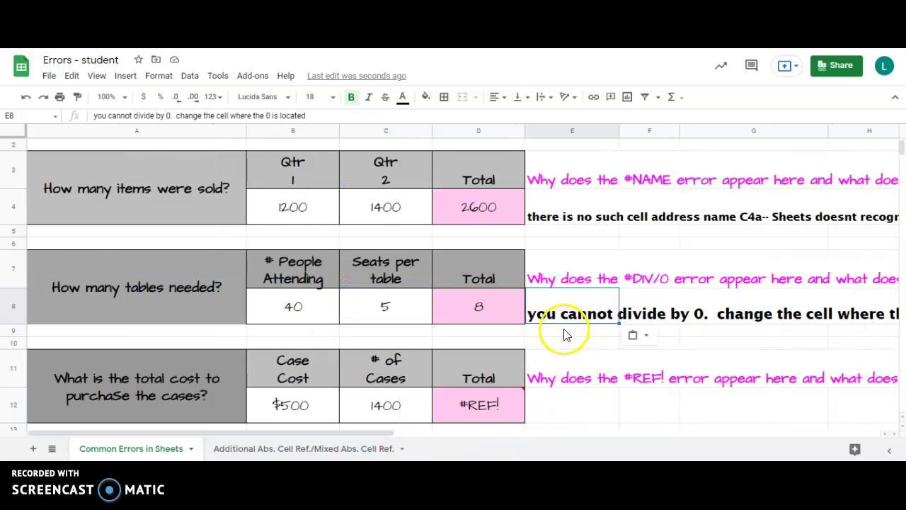
# Correct the total cost formula in D12 to =C12*B12.
pyautogui.scroll(-3, 564, 335)
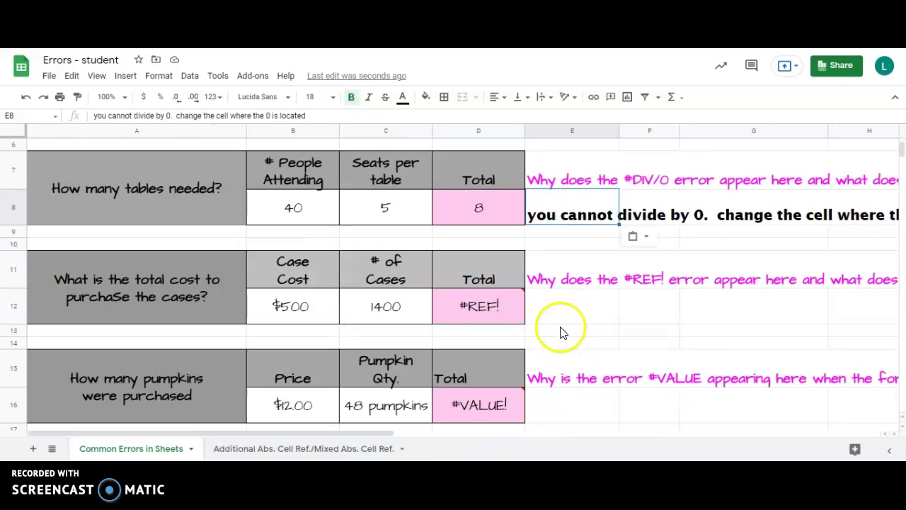
pyautogui.doubleClick(482, 310)
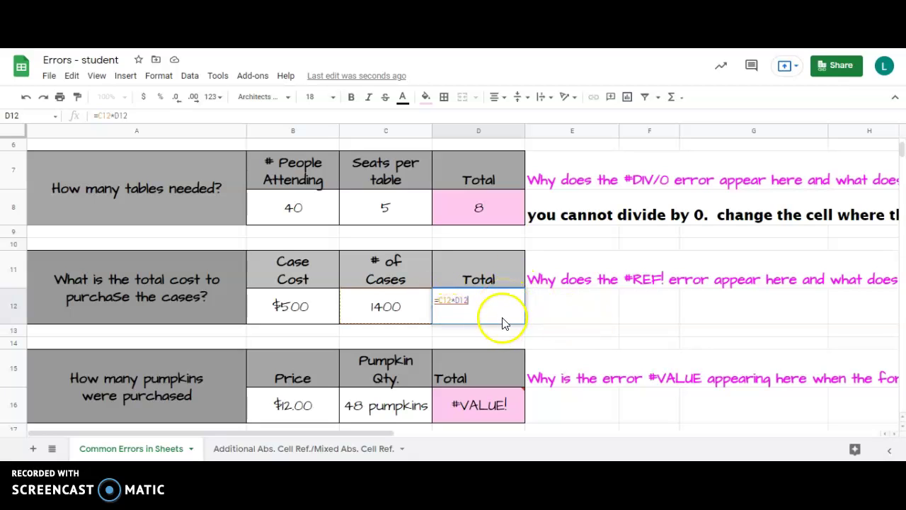
pyautogui.doubleClick(461, 301)
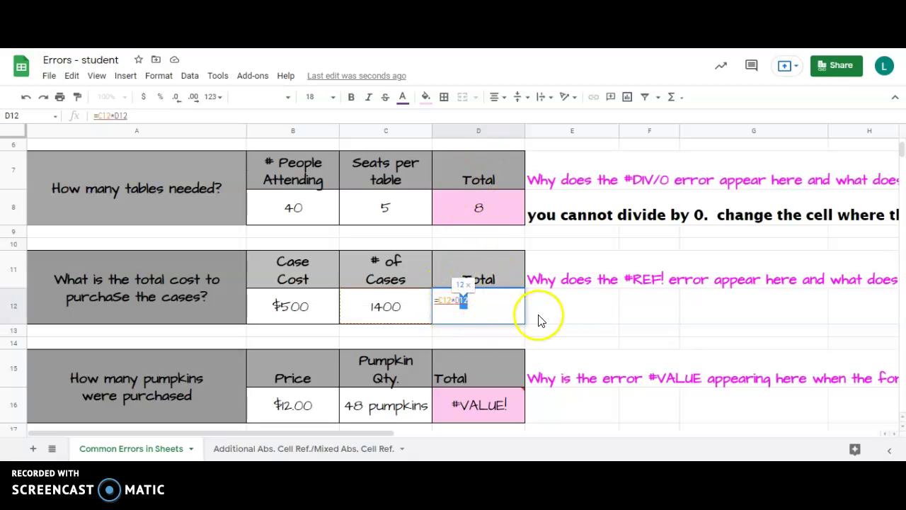
pyautogui.click(461, 299)
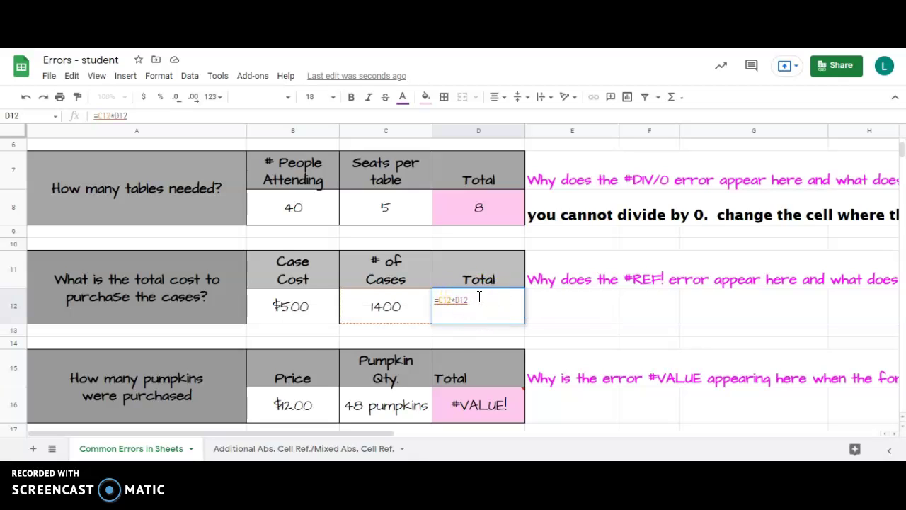
pyautogui.press('BackSpace')
pyautogui.press('BackSpace')
pyautogui.press('BackSpace')
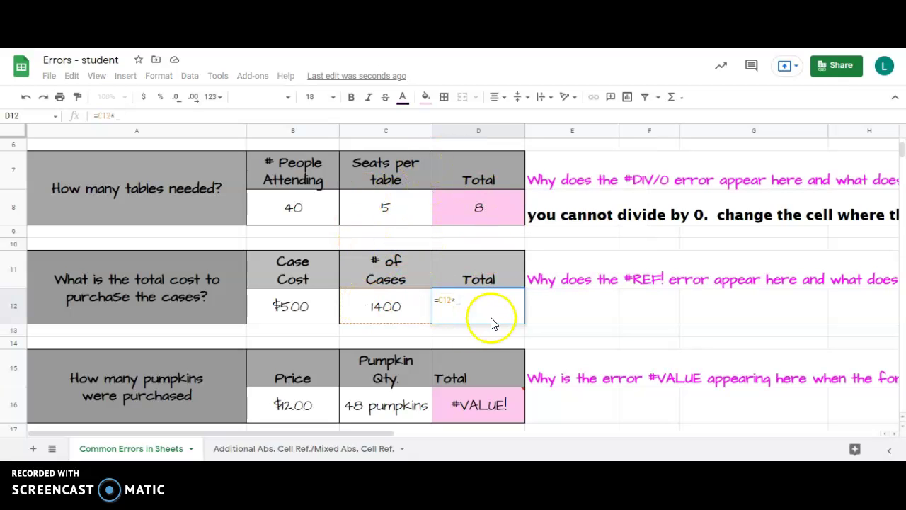
pyautogui.click(298, 314)
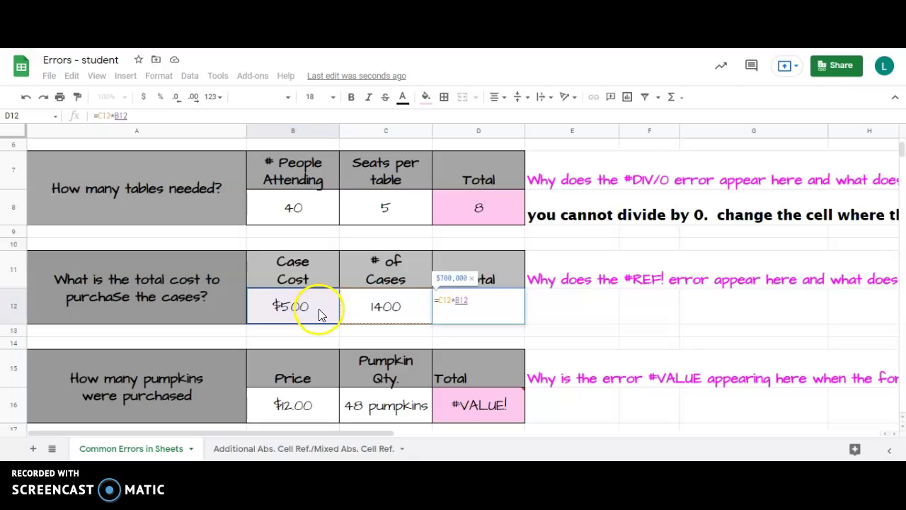
pyautogui.press('Return')
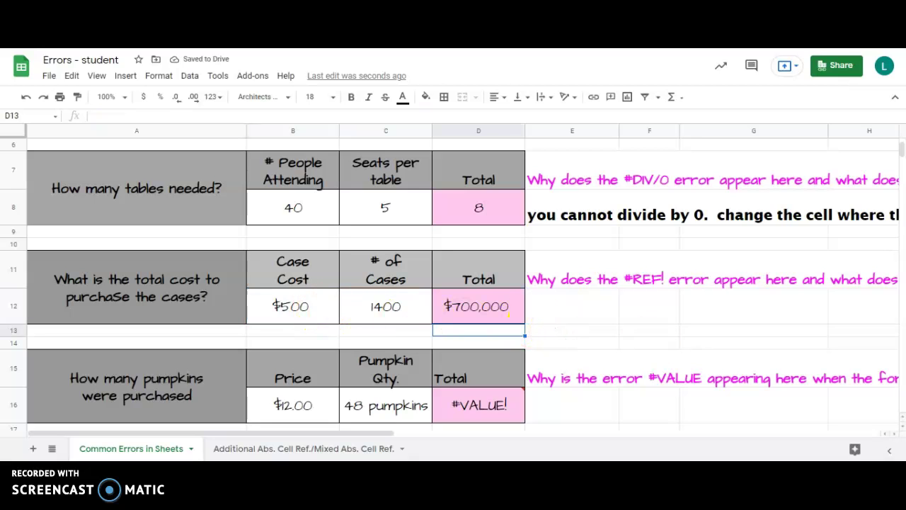
# Paste the copied #REF! explanation into E12 and fit the height of row 12 to its text.
pyautogui.click(562, 319)
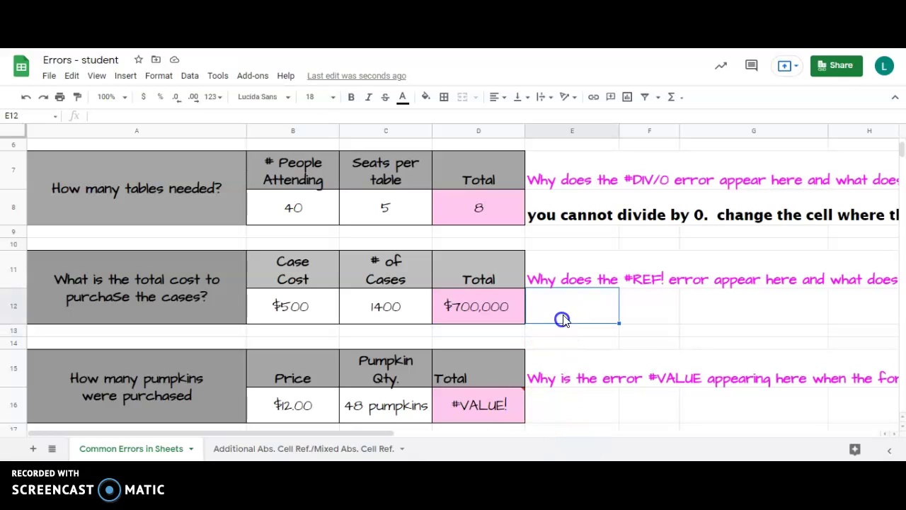
pyautogui.hotkey('ctrl', 'v')
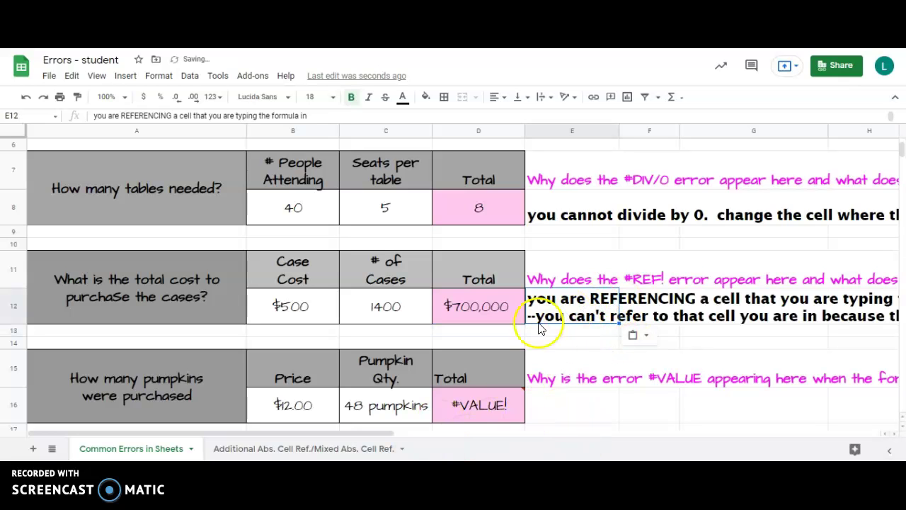
pyautogui.doubleClick(16, 323)
pyautogui.moveTo(381, 431)
pyautogui.mouseDown()
pyautogui.moveTo(532, 433)
pyautogui.moveTo(377, 432)
pyautogui.mouseUp()
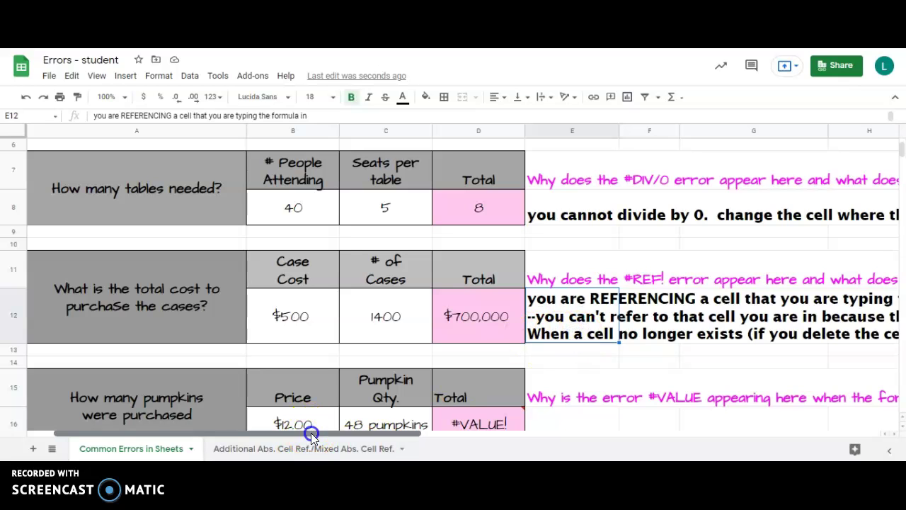
pyautogui.moveTo(310, 433); pyautogui.dragTo(399, 430)
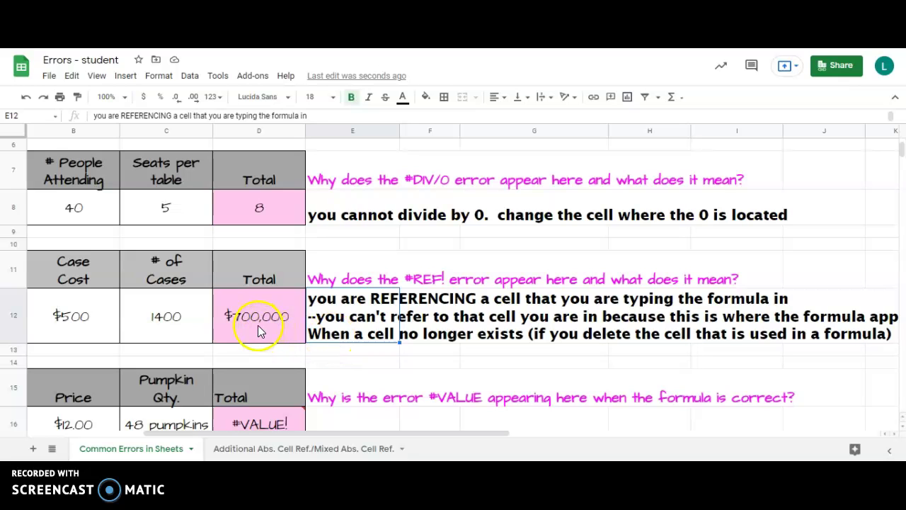
# Check the pumpkin total formula in D16, and remove the word "pumpkins" from the quantity in C16, leaving 48.
pyautogui.scroll(-3, 258, 325)
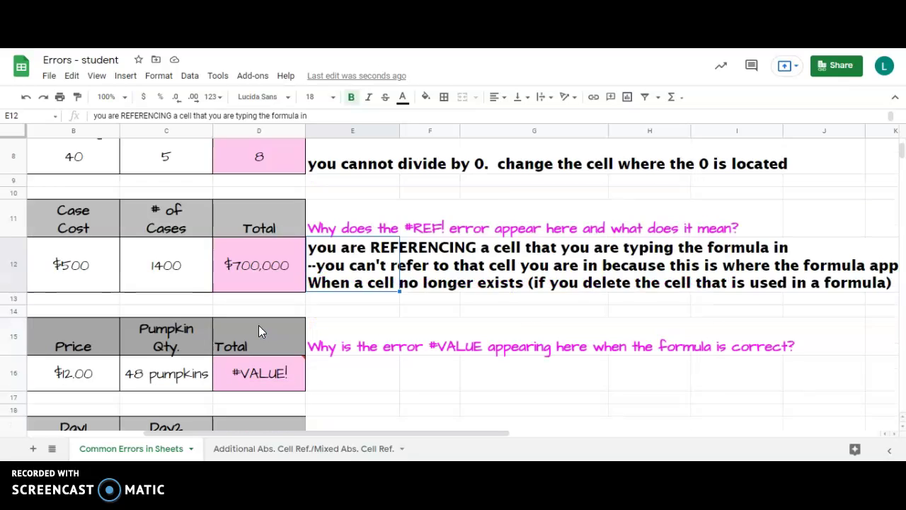
pyautogui.moveTo(296, 434); pyautogui.dragTo(263, 429)
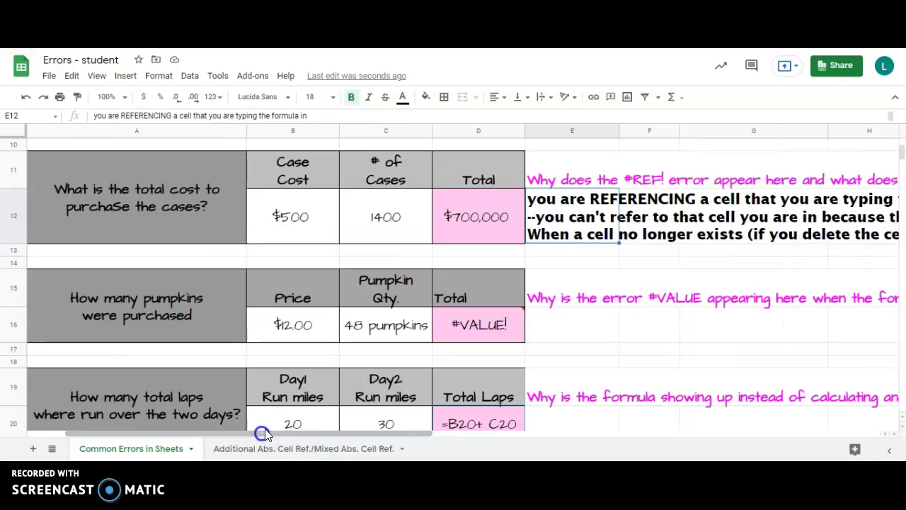
pyautogui.doubleClick(468, 330)
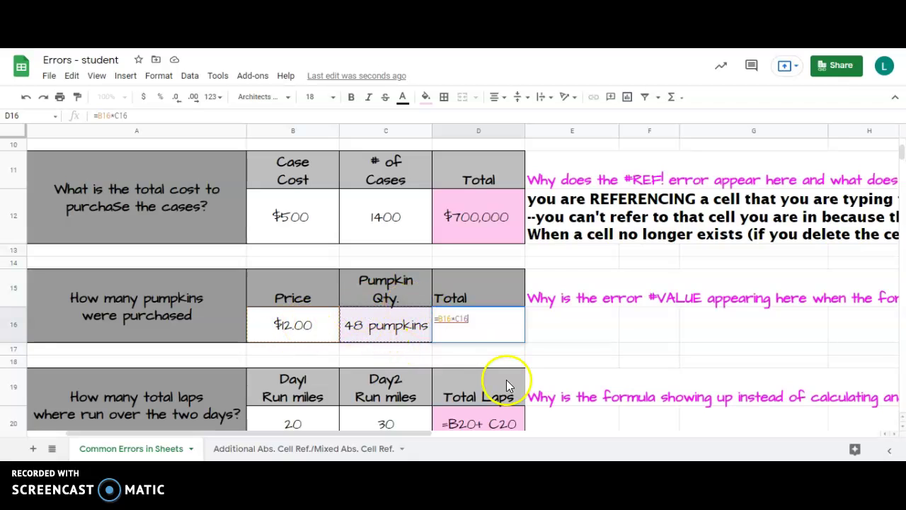
pyautogui.press('Return')
pyautogui.doubleClick(484, 330)
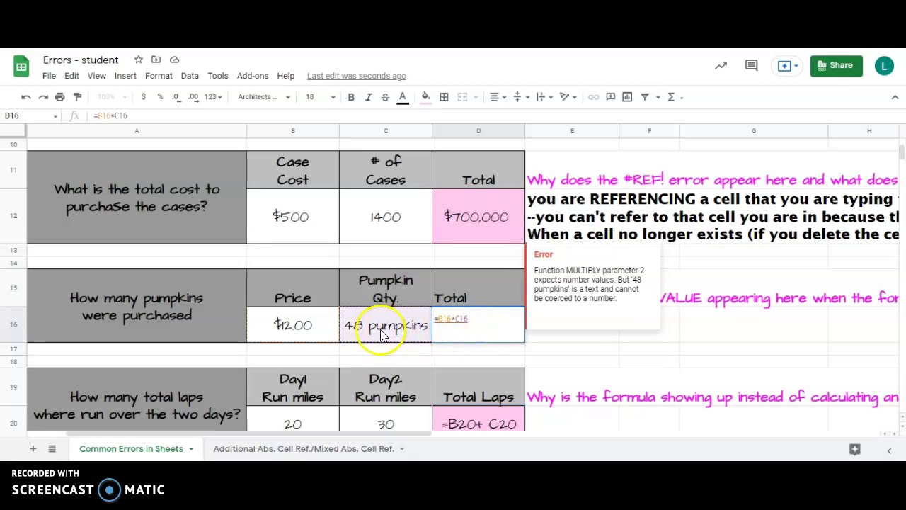
pyautogui.click(402, 327)
pyautogui.doubleClick(402, 328)
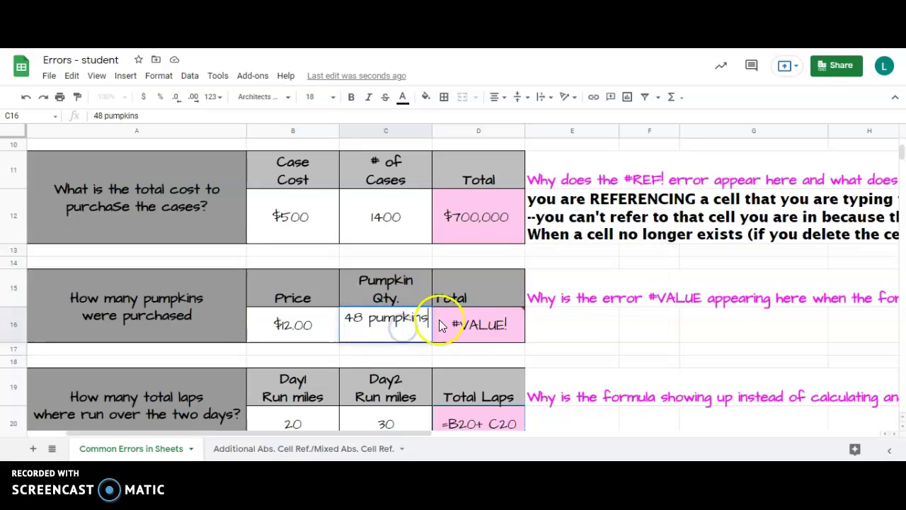
pyautogui.moveTo(463, 325)
pyautogui.press('BackSpace')
pyautogui.press('BackSpace')
pyautogui.press('BackSpace')
pyautogui.press('BackSpace')
pyautogui.press('BackSpace')
pyautogui.press('BackSpace')
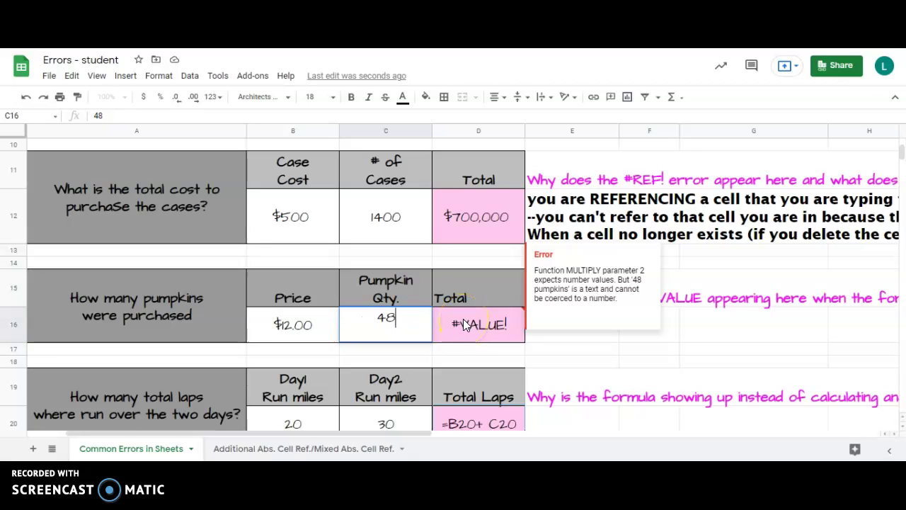
pyautogui.press('Return')
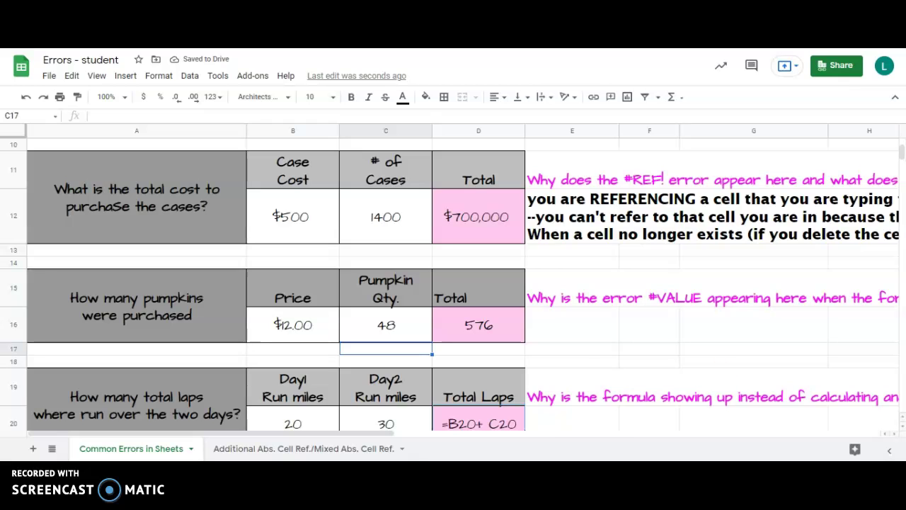
# Answer the #VALUE question in E16 with "words are not values -- sheets doesnt recognize the word pumpkin. Its not a value.".
pyautogui.click(572, 323)
pyautogui.write('words are not values -- sheets doesnt recognize the word pumpkin. Its not a value.')
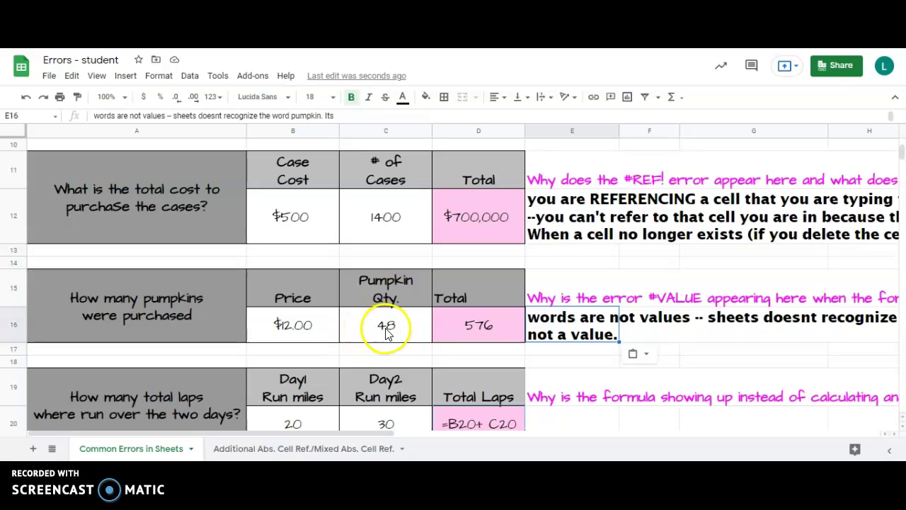
# Fix the total laps entry in D20 so that =B20+ C20 is evaluated as a formula instead of shown as text.
pyautogui.scroll(-1, 522, 347)
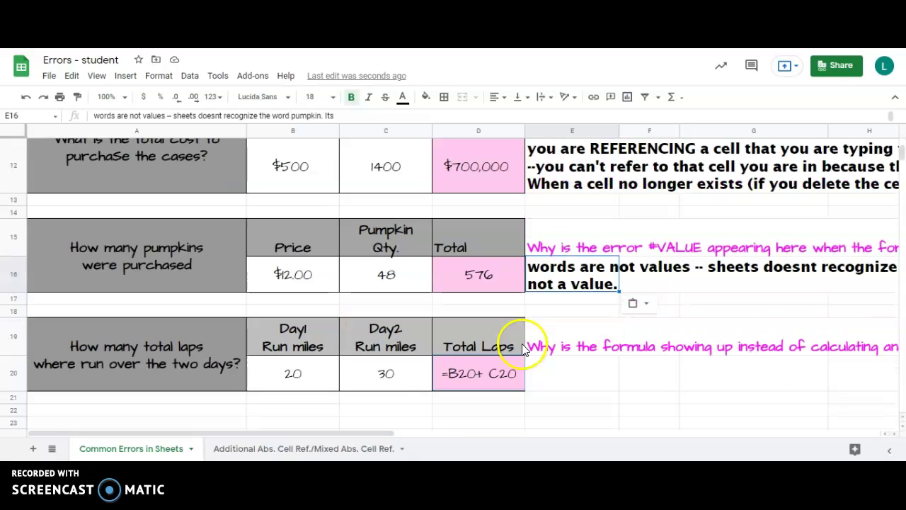
pyautogui.scroll(-1, 545, 311)
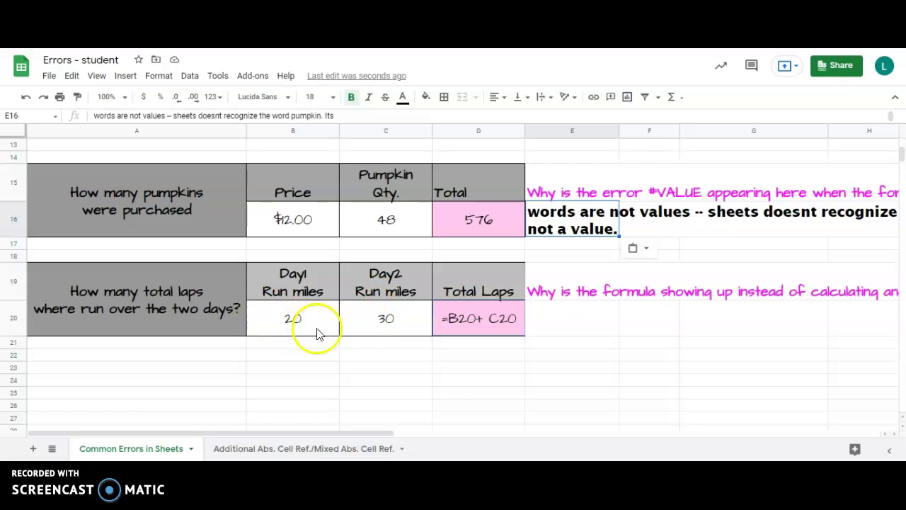
pyautogui.click(443, 318)
pyautogui.doubleClick(463, 324)
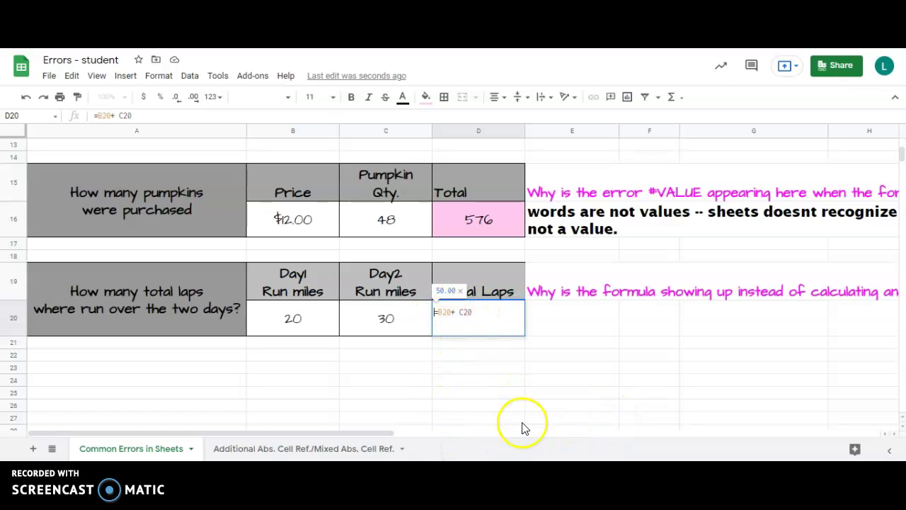
pyautogui.press('Return')
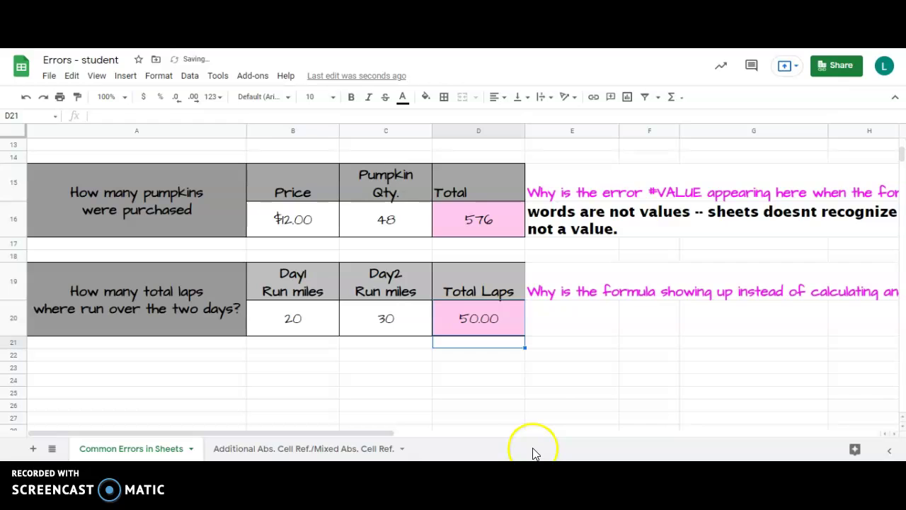
# Show the total laps in D20 without decimals, and answer the question in E20 with "a formula begins with an equal sign not a space.".
pyautogui.click(476, 316)
pyautogui.click(172, 99)
pyautogui.click(173, 99)
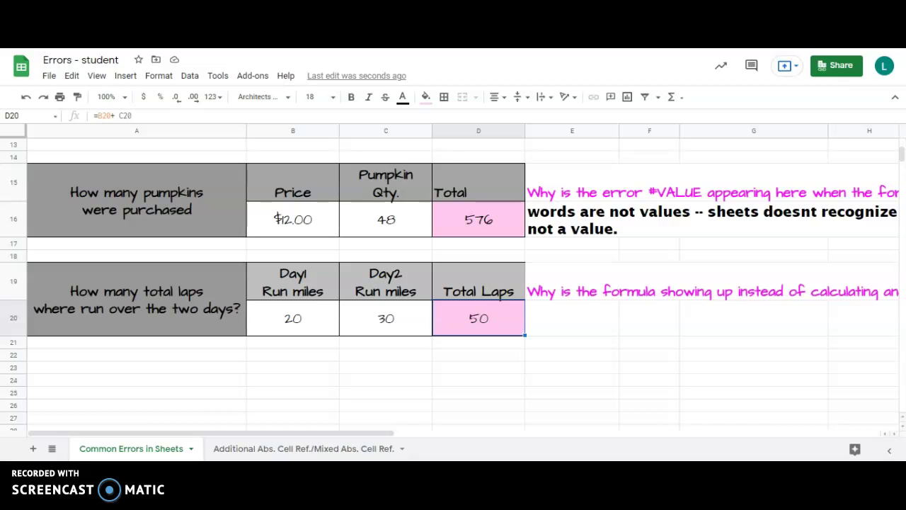
pyautogui.click(592, 311)
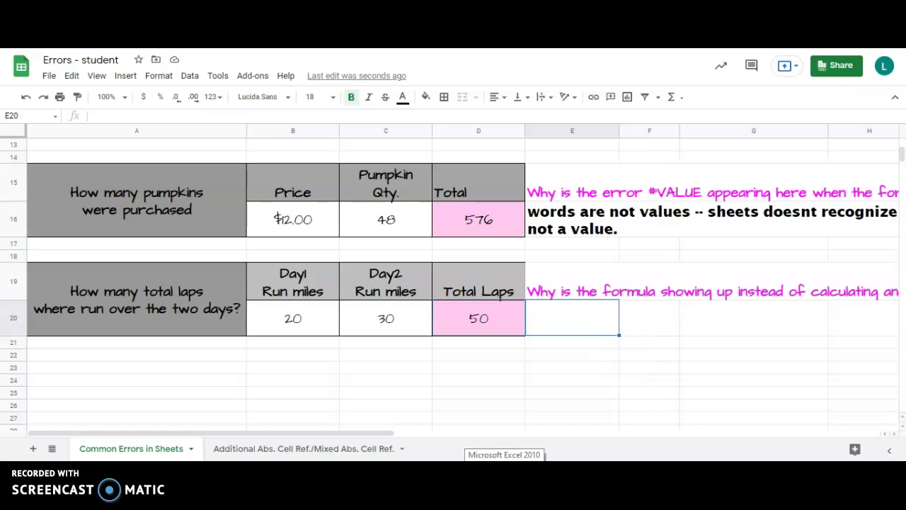
pyautogui.write('a formula begins with an equal sign not a space.')
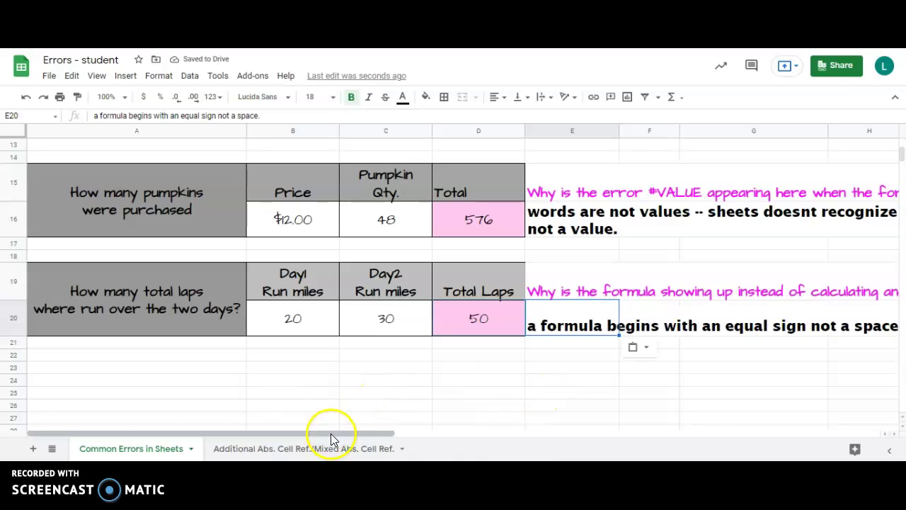
# Insert a period before the equal sign in D20 so the entry reads .=B20+ C20.
pyautogui.doubleClick(475, 322)
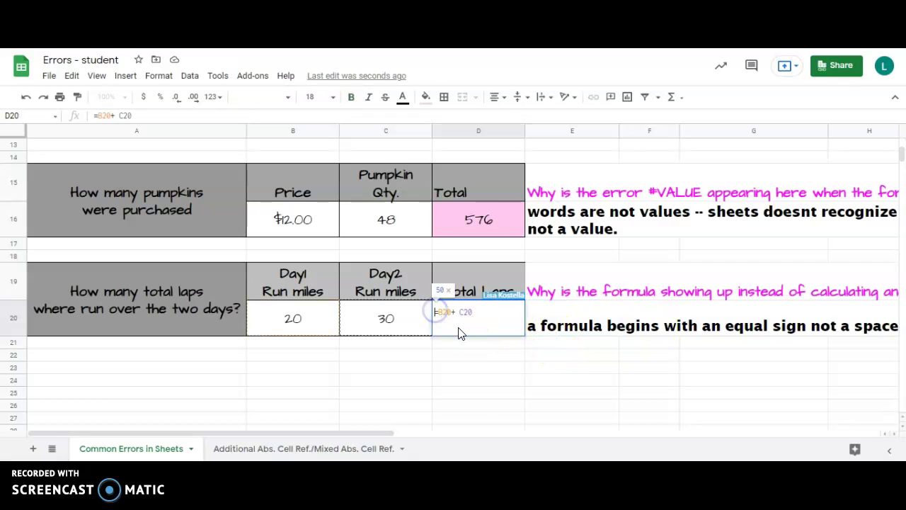
pyautogui.press('Escape')
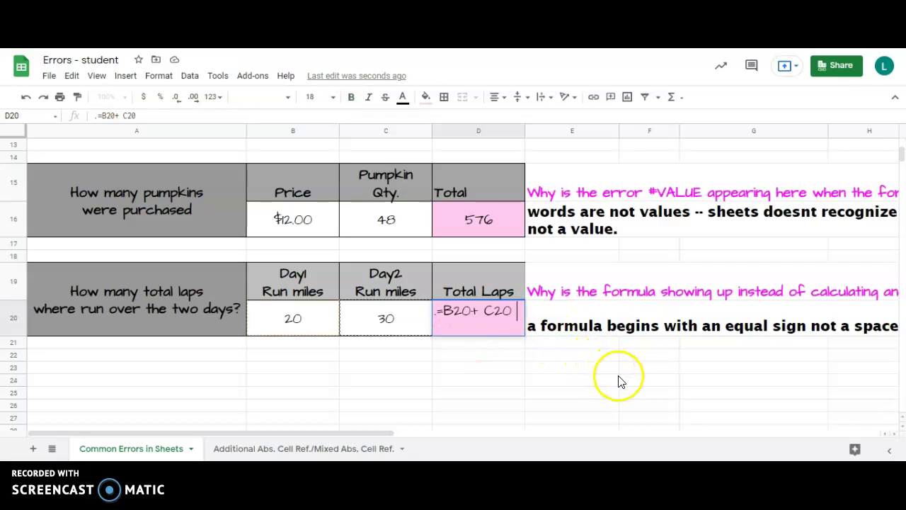
pyautogui.press('Return')
pyautogui.scroll(-1, 548, 340)
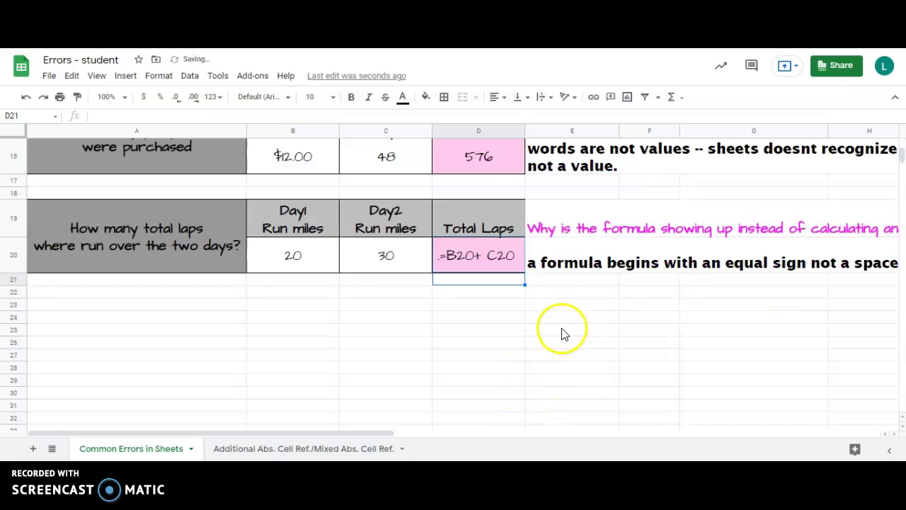
# Remove the period before the equal sign in D20 so that =B20+ C20 is evaluated as a formula.
pyautogui.hotkey('ctrl', '-')
pyautogui.hotkey('ctrl', '-')
pyautogui.hotkey('ctrl', '-')
pyautogui.hotkey('ctrl', '-')
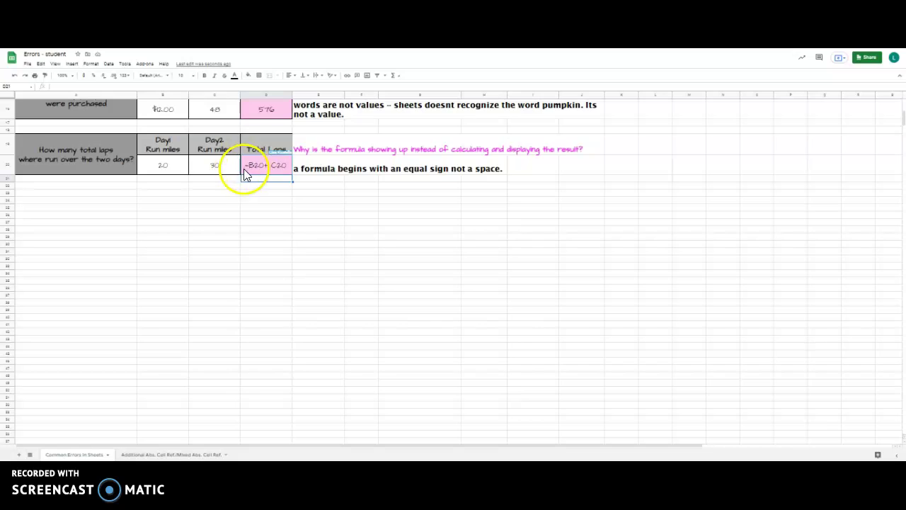
pyautogui.click(257, 167)
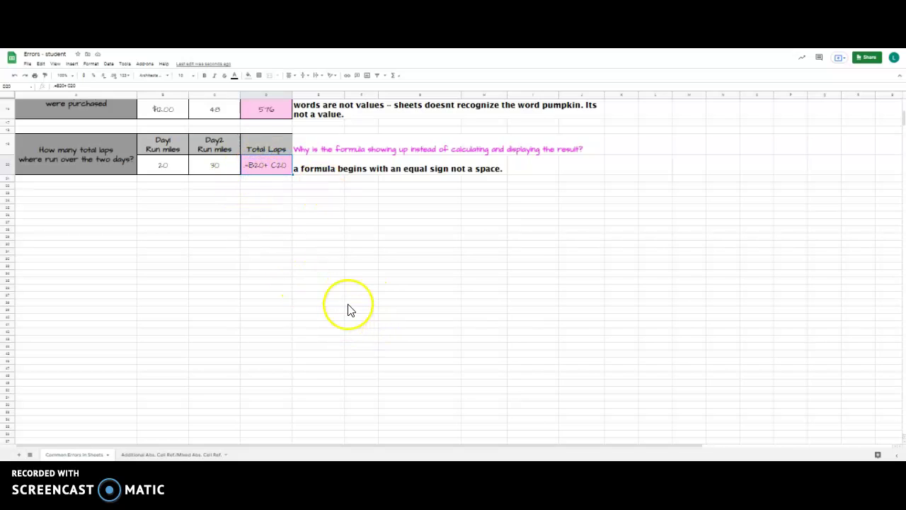
pyautogui.hotkey('ctrl', '+')
pyautogui.hotkey('ctrl', '+')
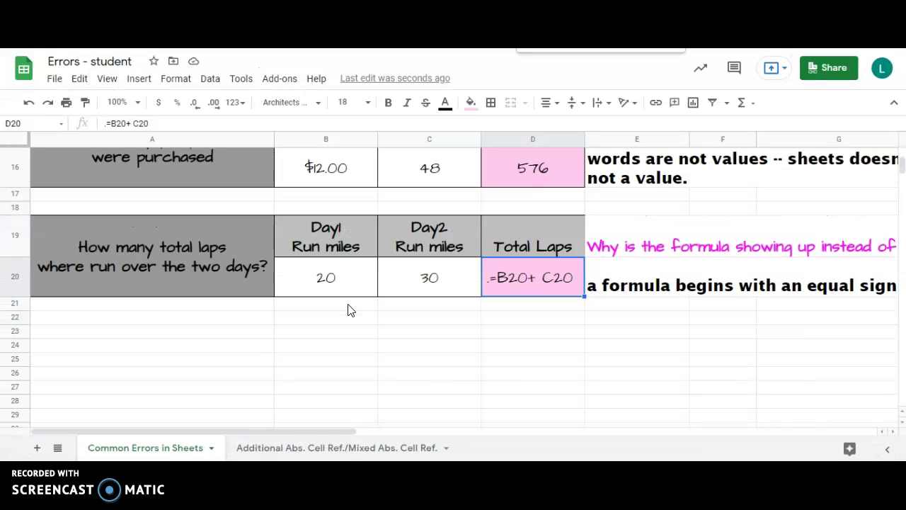
pyautogui.keyDown('shift'); pyautogui.click(461, 281); pyautogui.keyUp('shift')
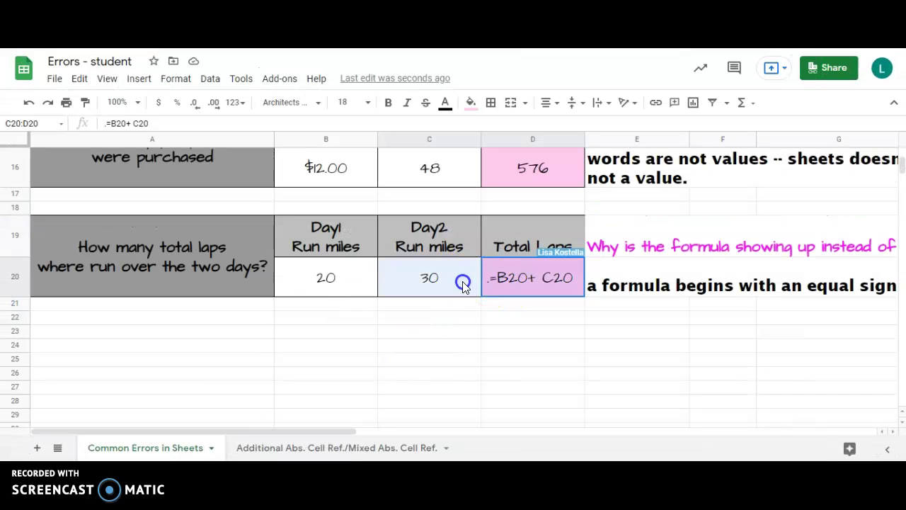
pyautogui.doubleClick(506, 283)
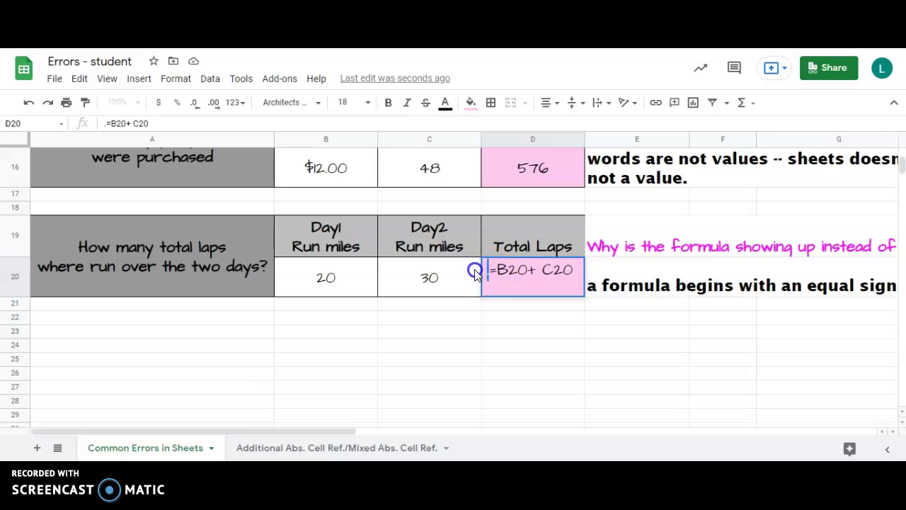
pyautogui.press('BackSpace')
pyautogui.press('Return')
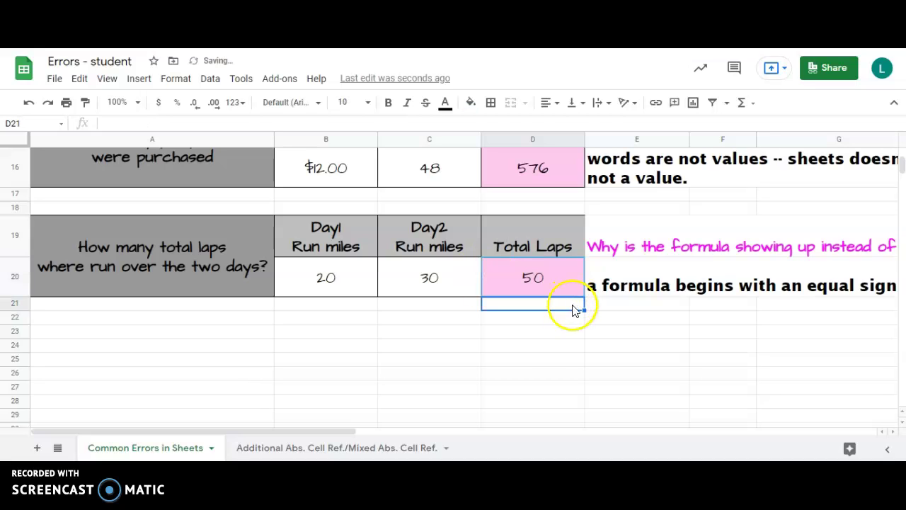